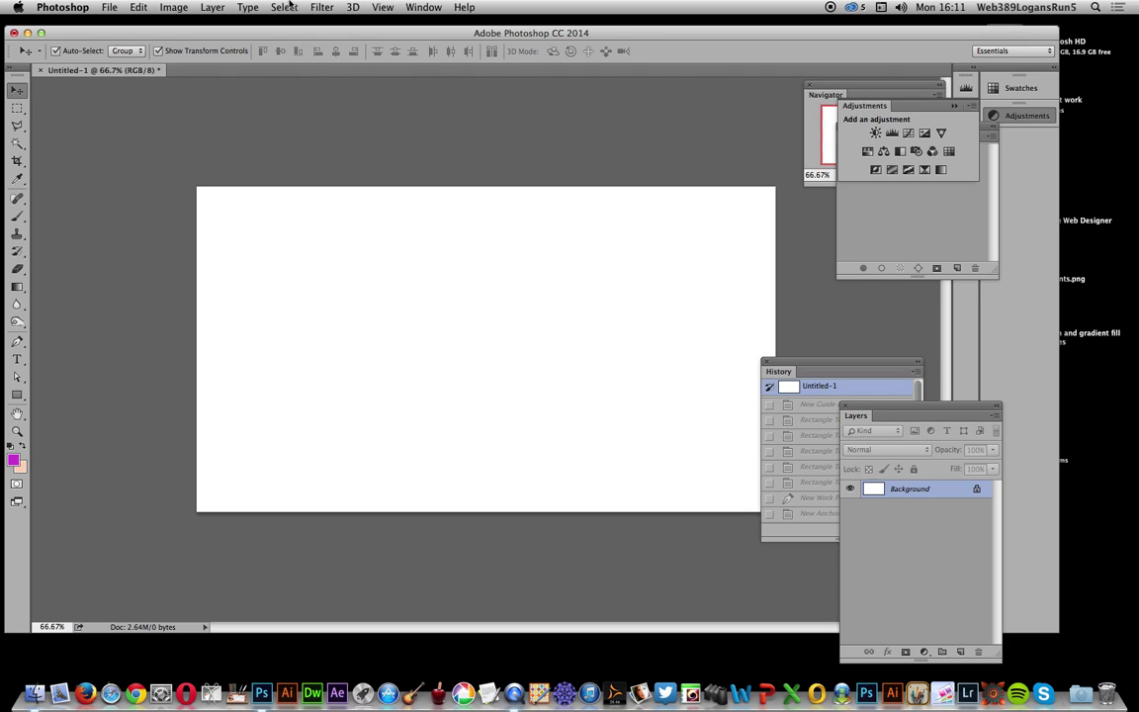
- Start a new guide layout from the Default preset and set it to 10 columns
click(380, 7)
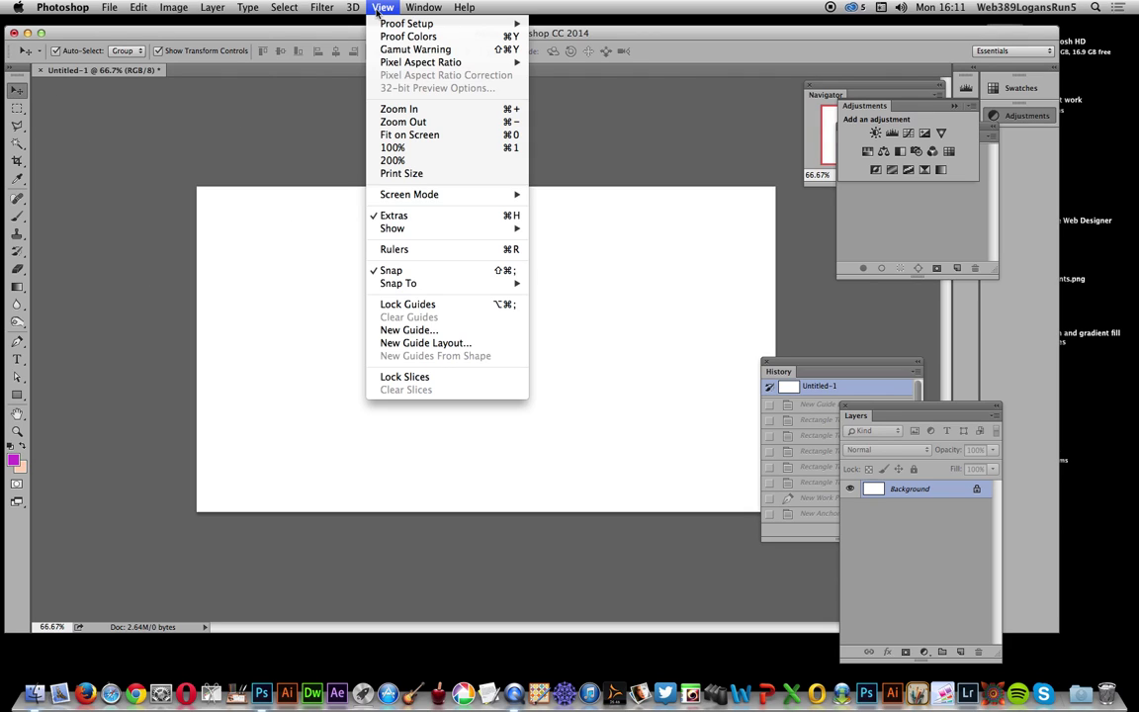
click(447, 345)
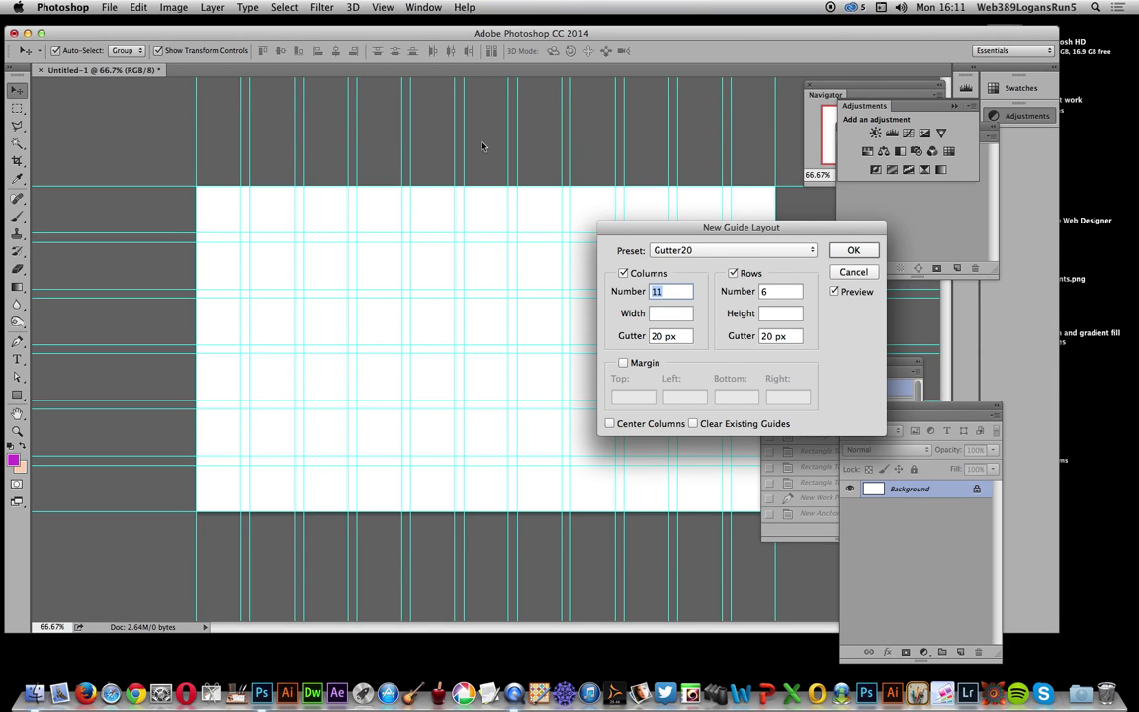
click(697, 251)
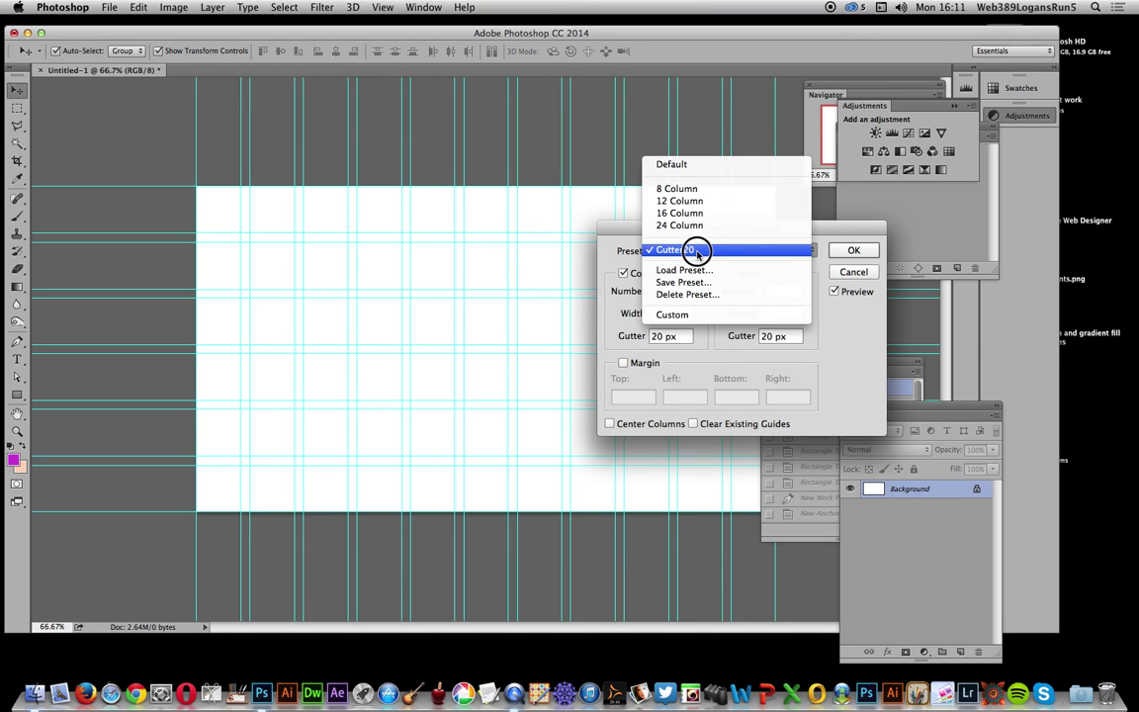
click(690, 168)
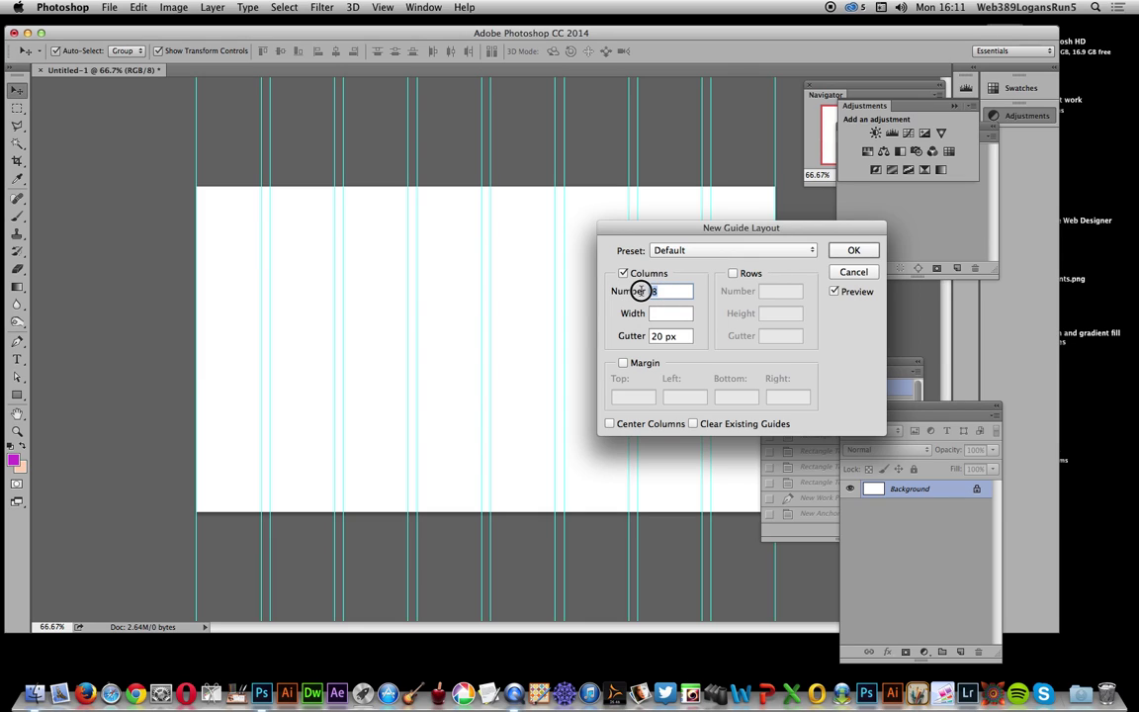
text(10)
key(Tab)
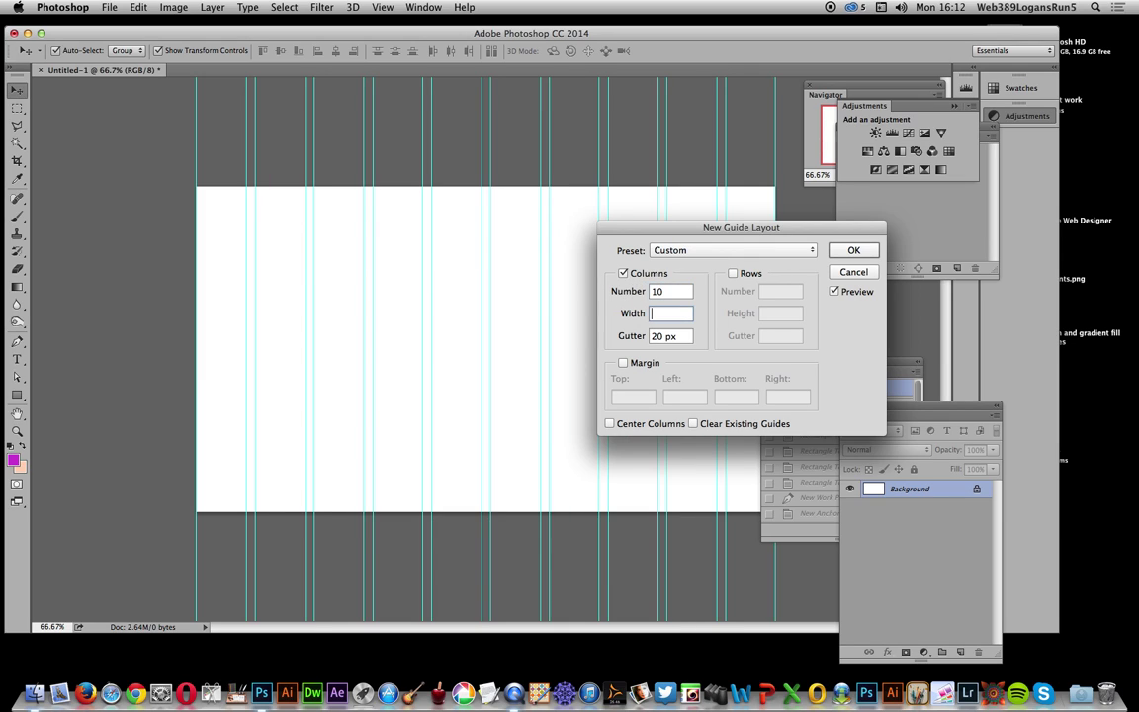
- Change the guide layout to 14 columns with a 21 px column gutter
drag(630, 293, 633, 295)
key(Tab)
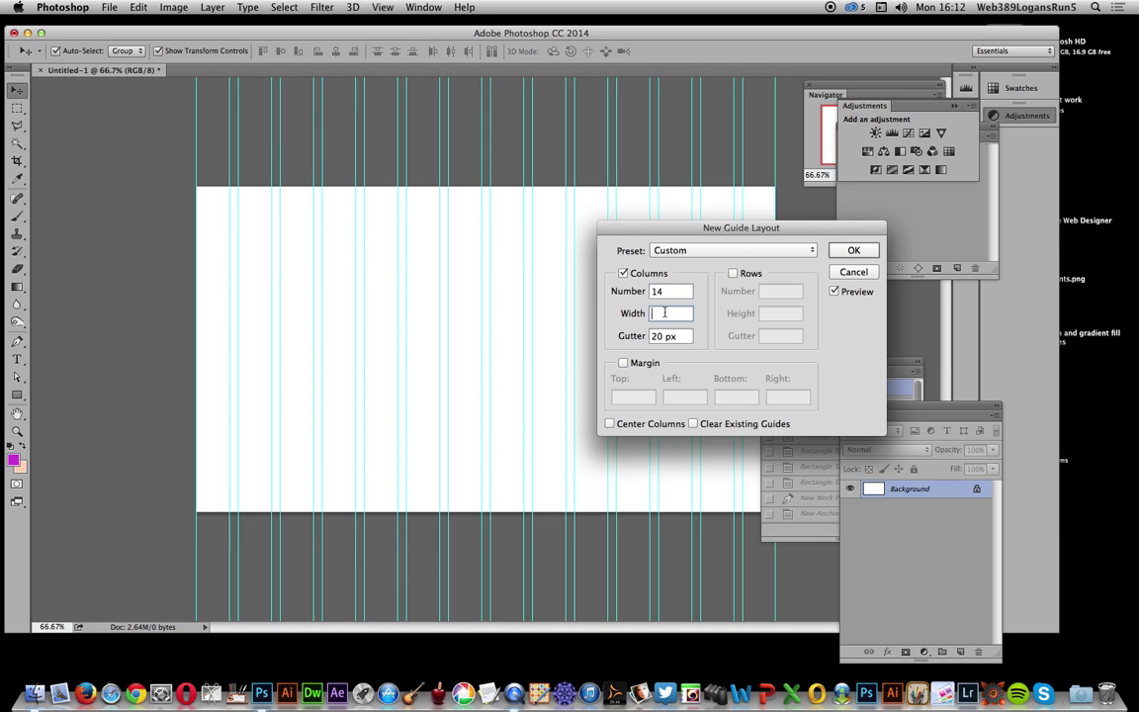
drag(645, 338, 638, 336)
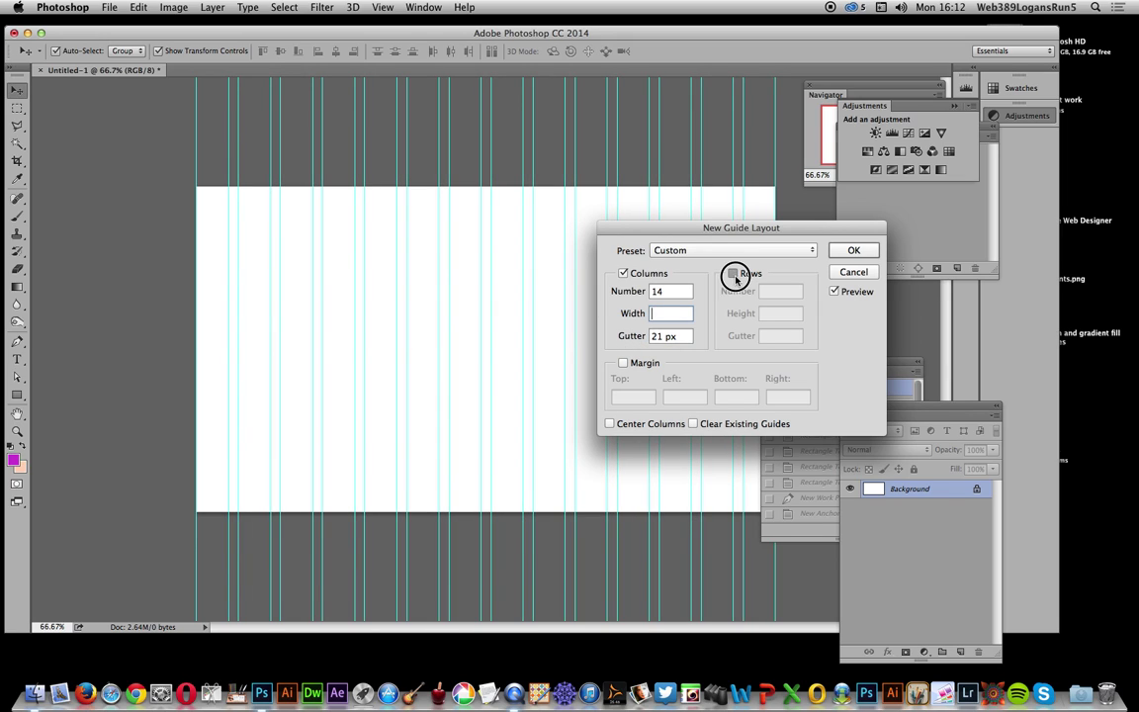
- Enable rows in the guide layout and set their number to 8, keeping the columns enabled
click(733, 274)
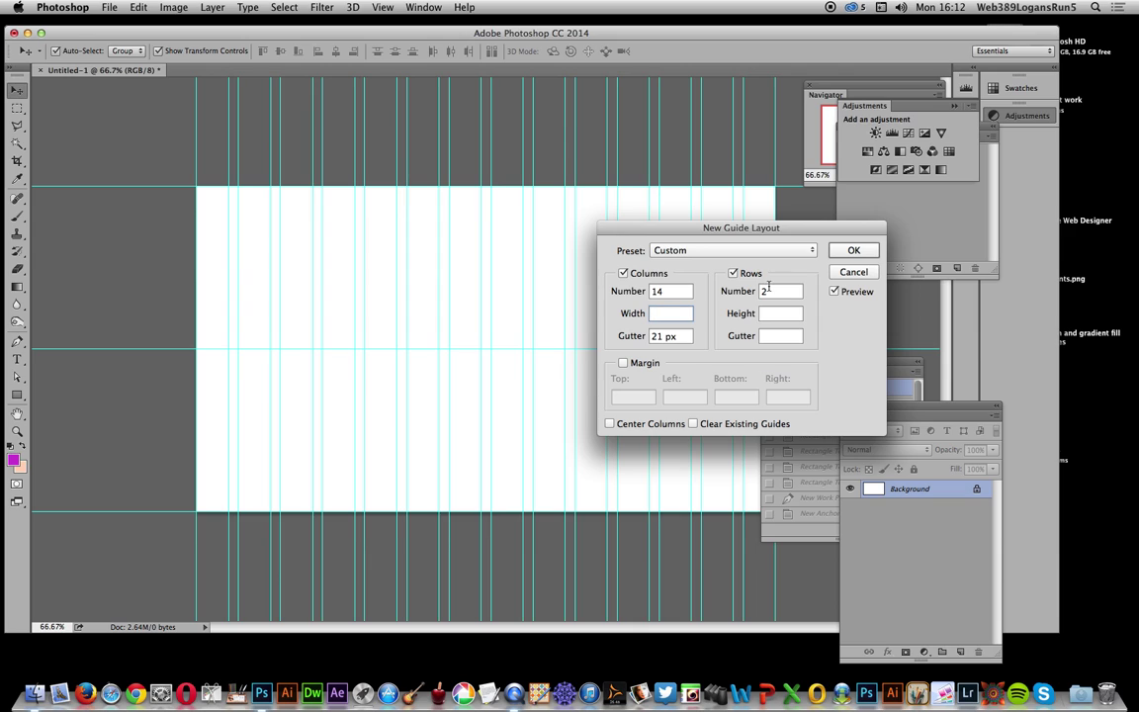
click(623, 274)
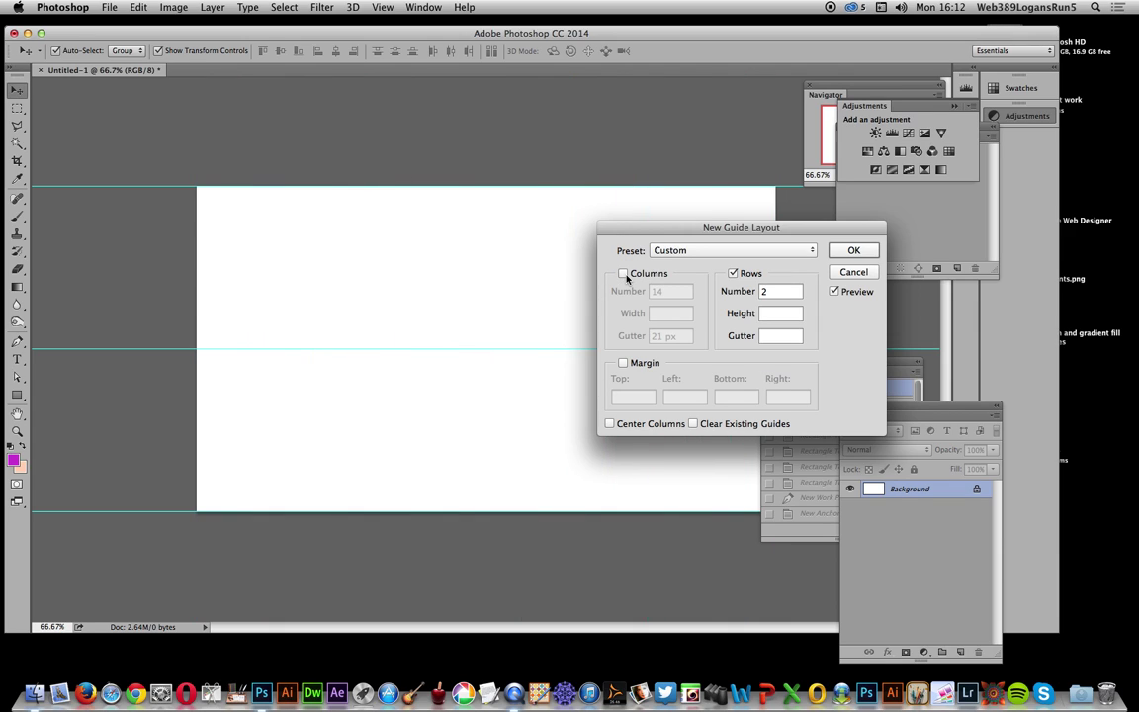
click(623, 274)
drag(745, 292, 748, 294)
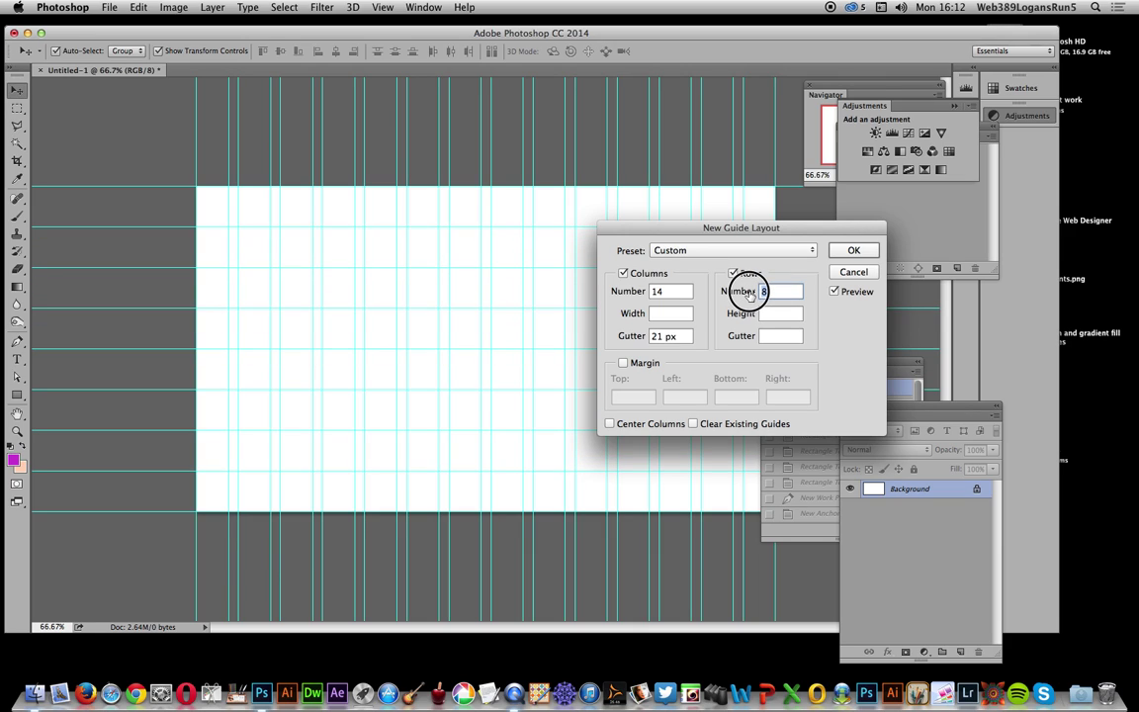
- Set the row gutter of the guide layout to 14 px
click(743, 336)
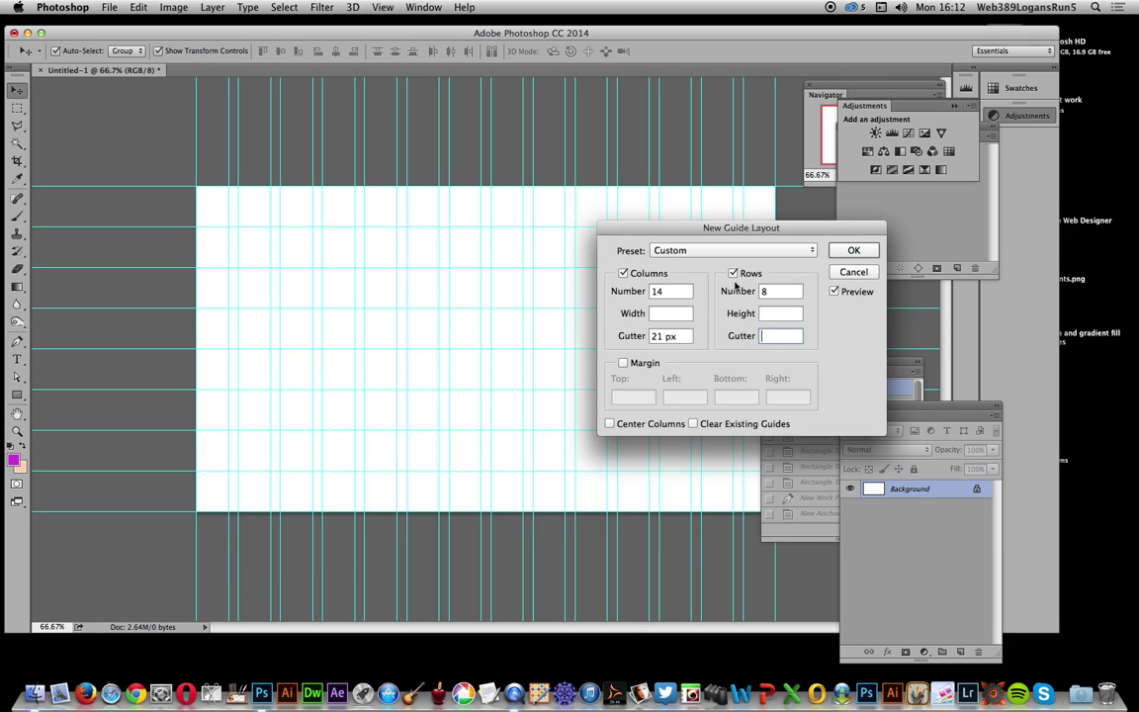
drag(740, 338, 742, 339)
click(764, 338)
text(12)
key(Tab)
drag(737, 336, 742, 337)
key(Tab)
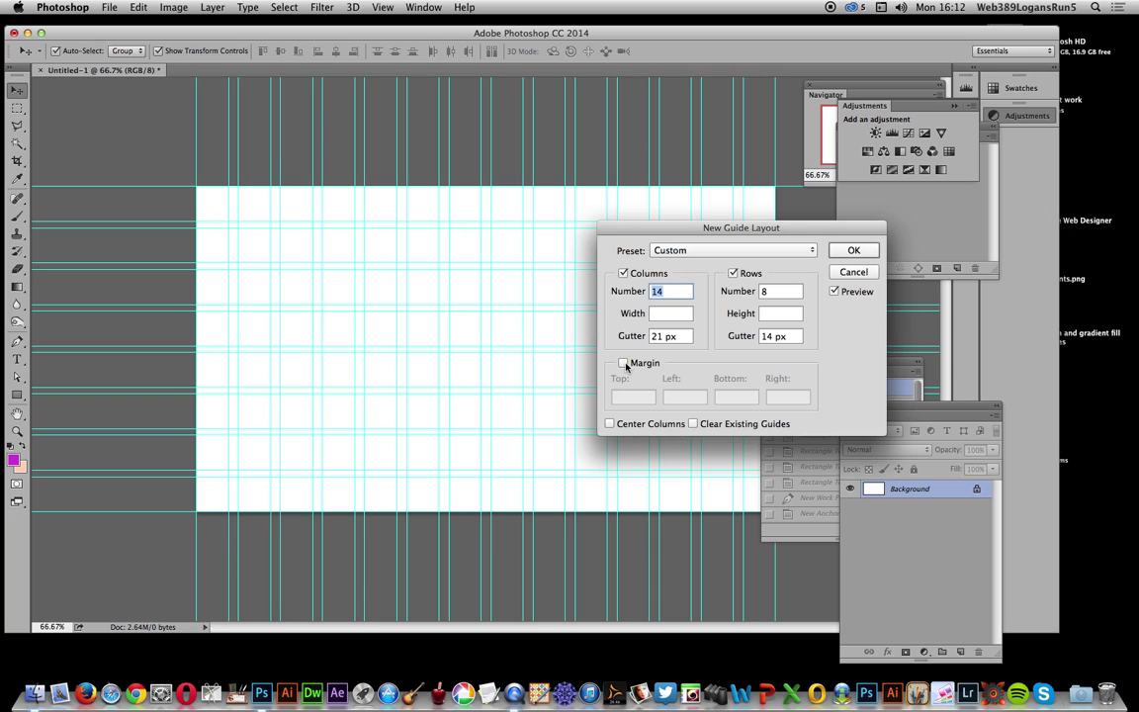
- Try 40 px top and left margins on the guide layout, and turn off the margins and the Clear Existing Guides option
click(624, 363)
click(625, 397)
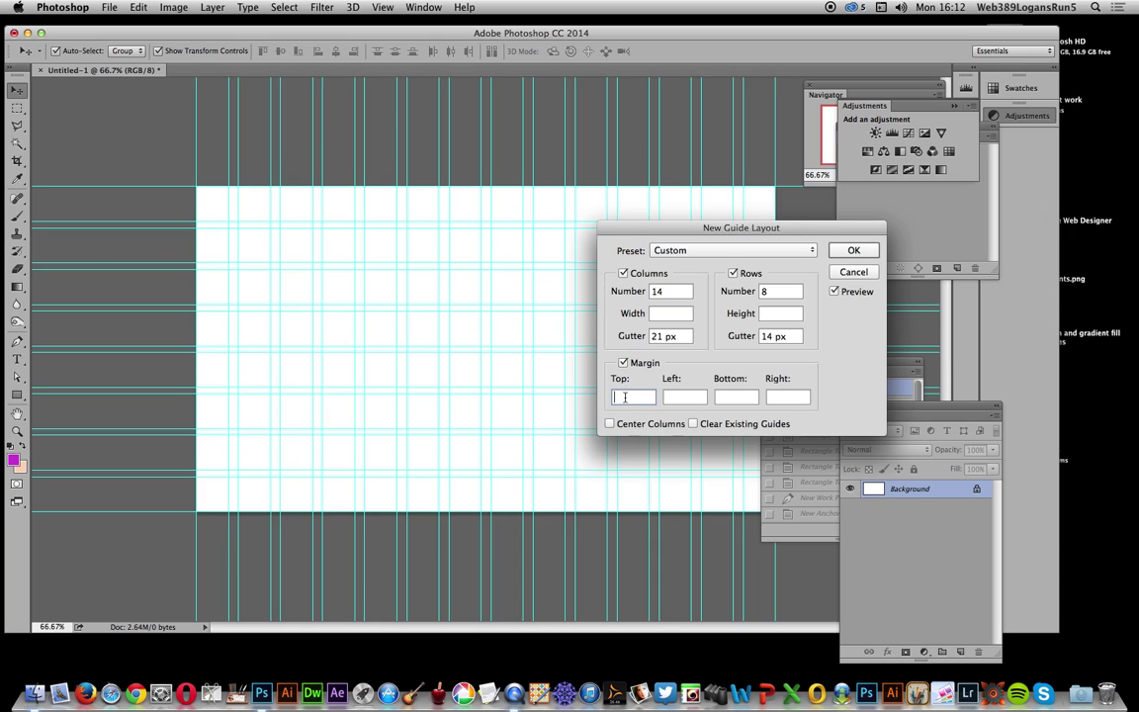
text(40)
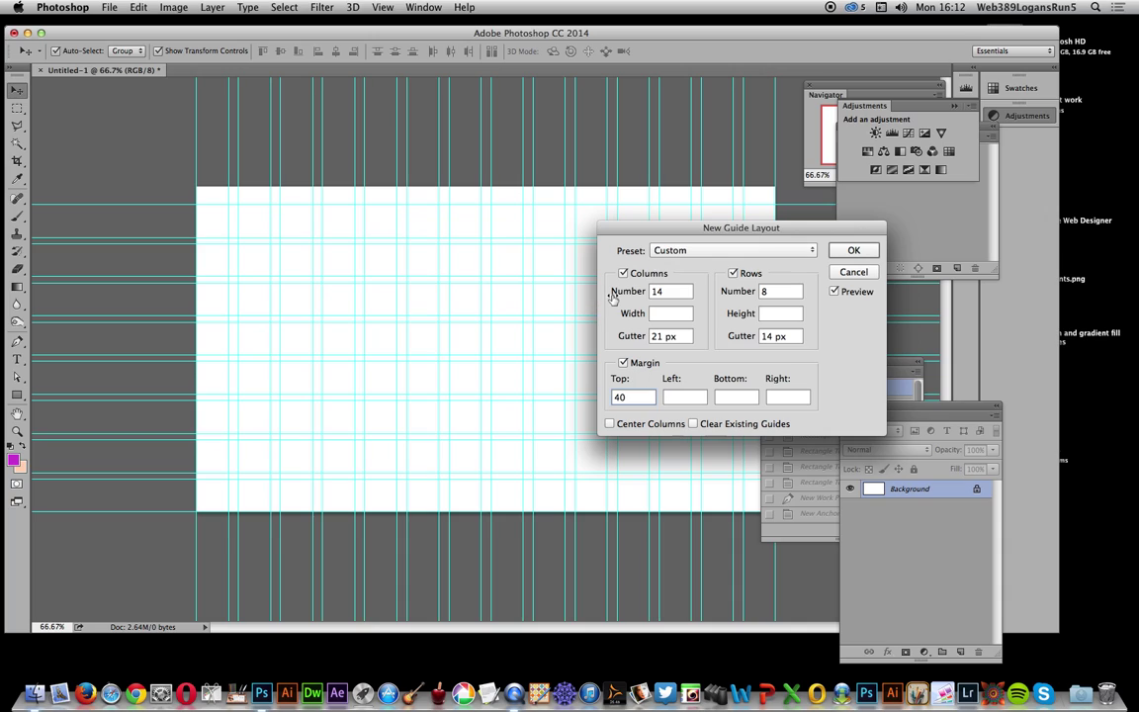
key(Tab)
text(2)
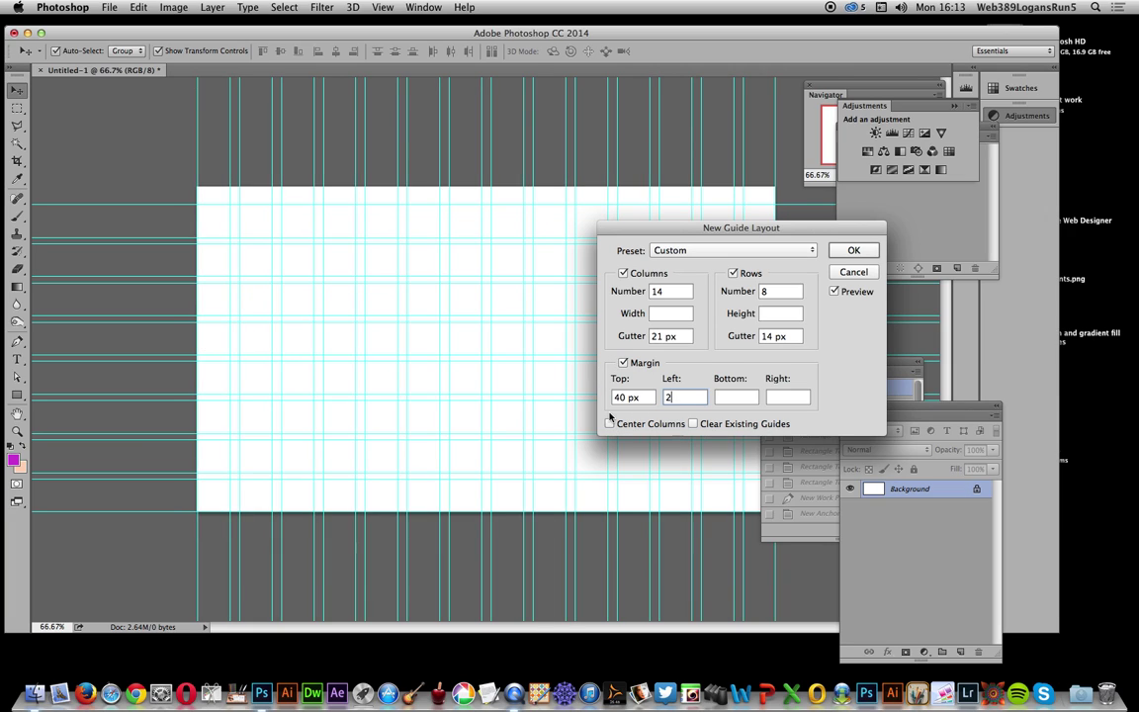
text(0)
key(Tab)
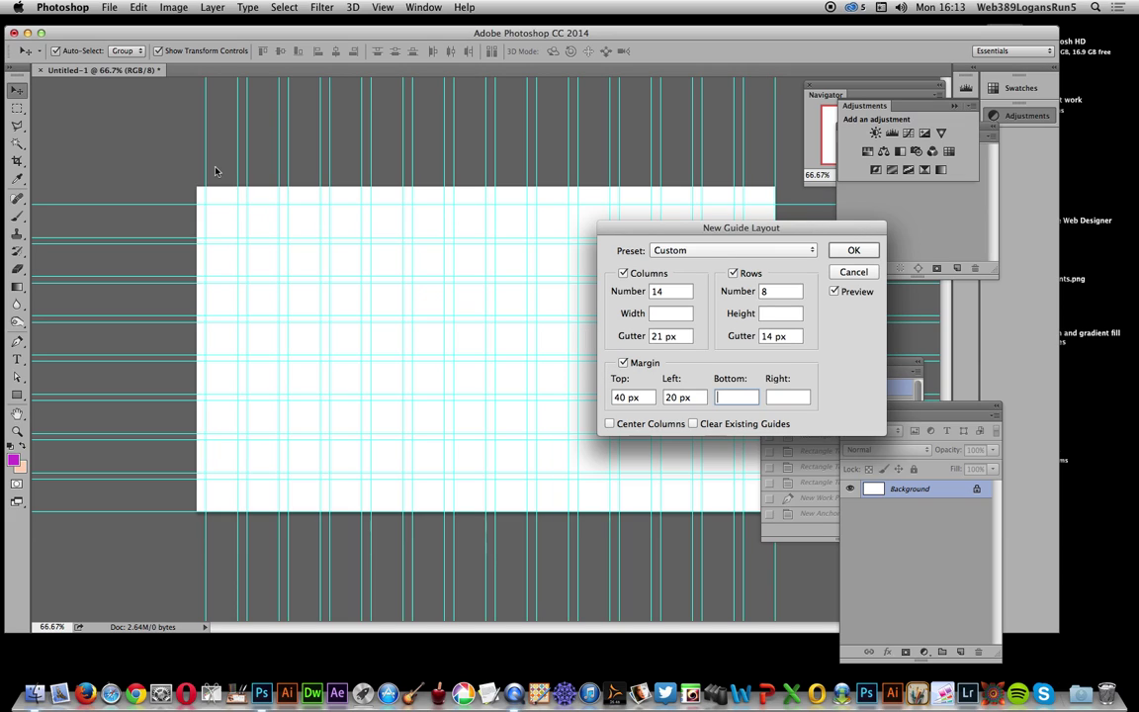
key(shift+Tab)
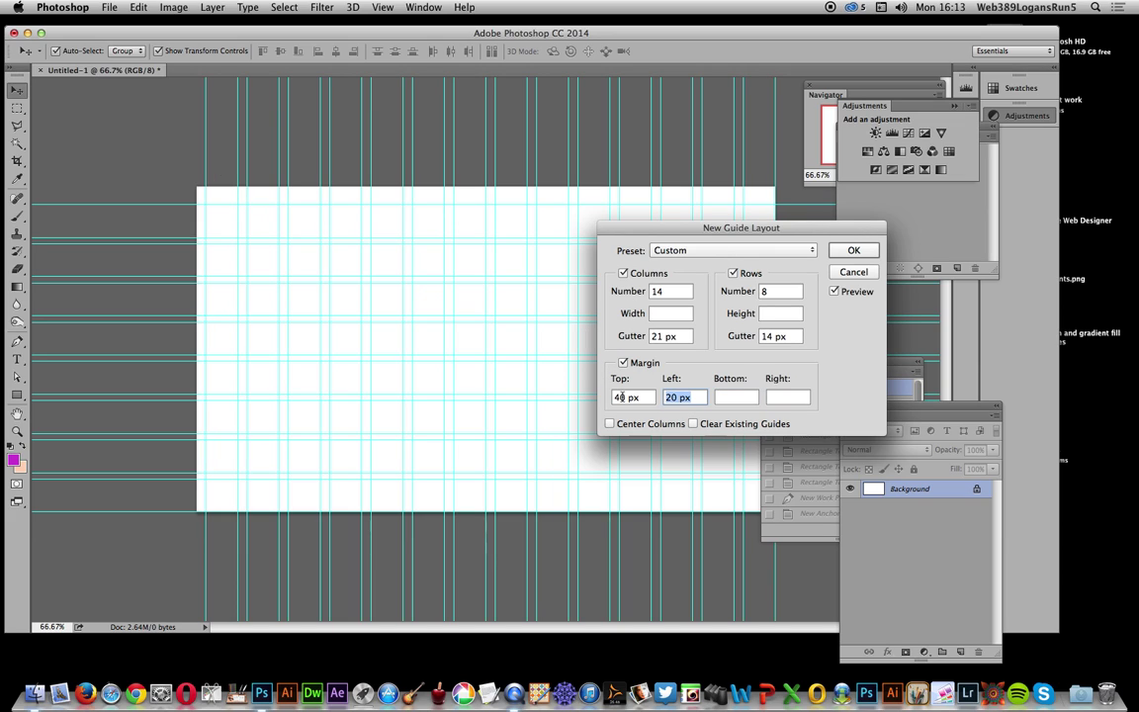
text(40)
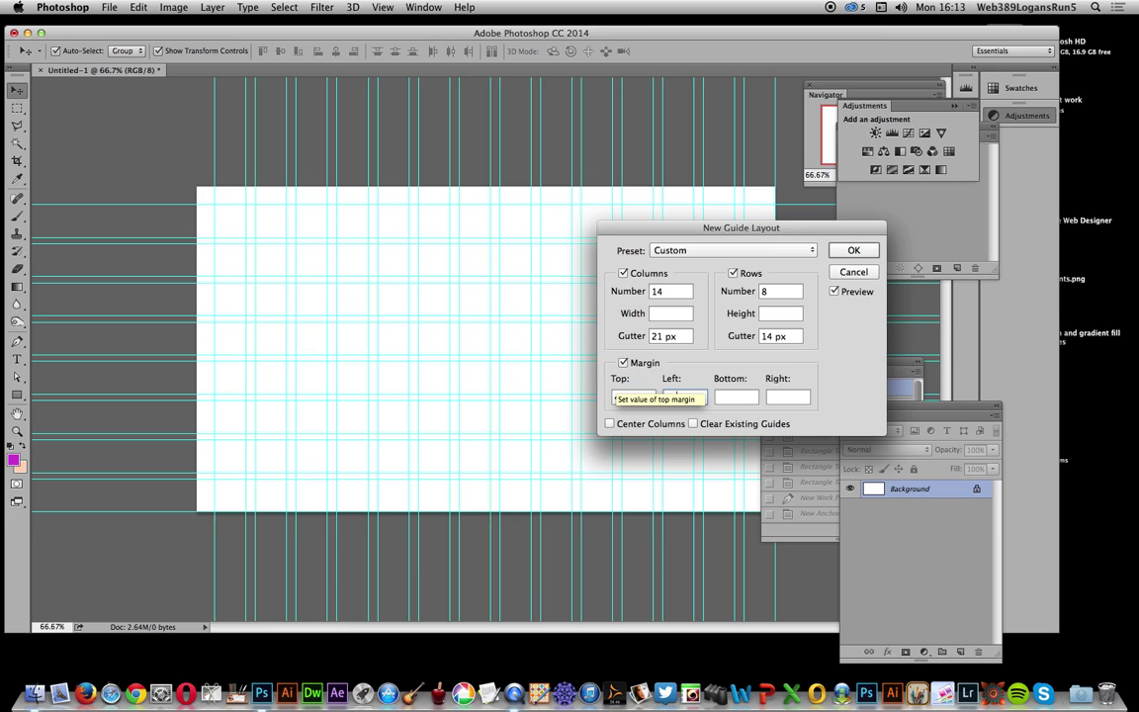
click(624, 363)
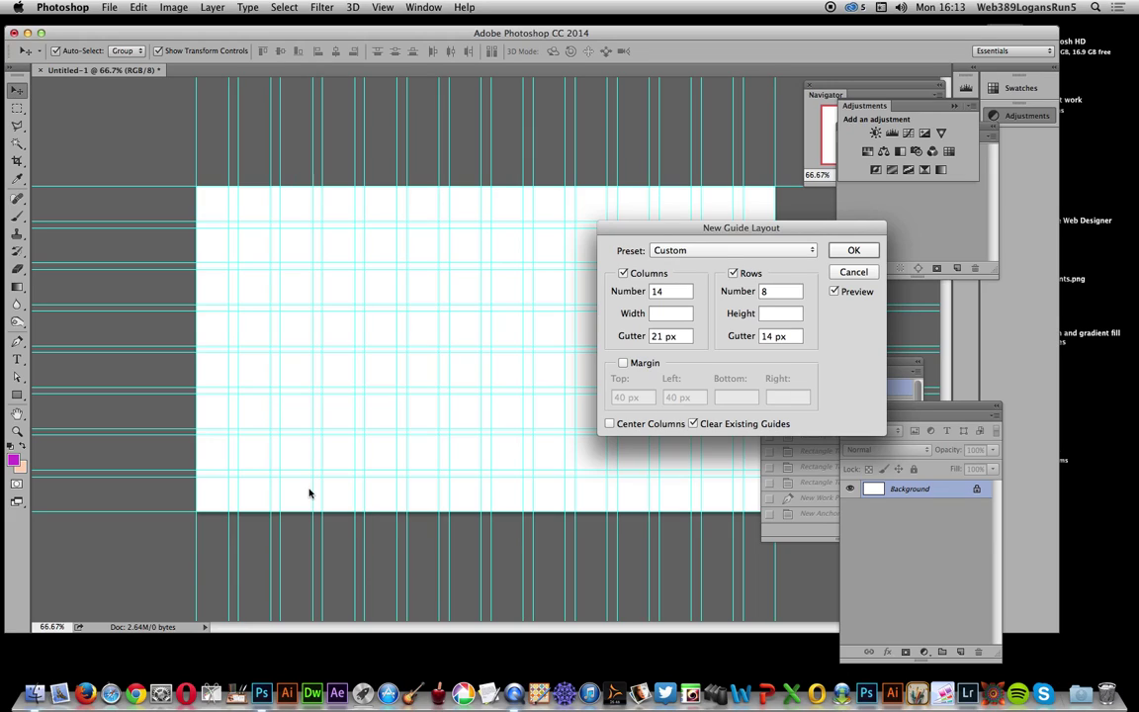
click(693, 423)
- Apply the Gutter20 preset and create the guides with 11 columns, 6 rows and 20 px gutters
click(723, 255)
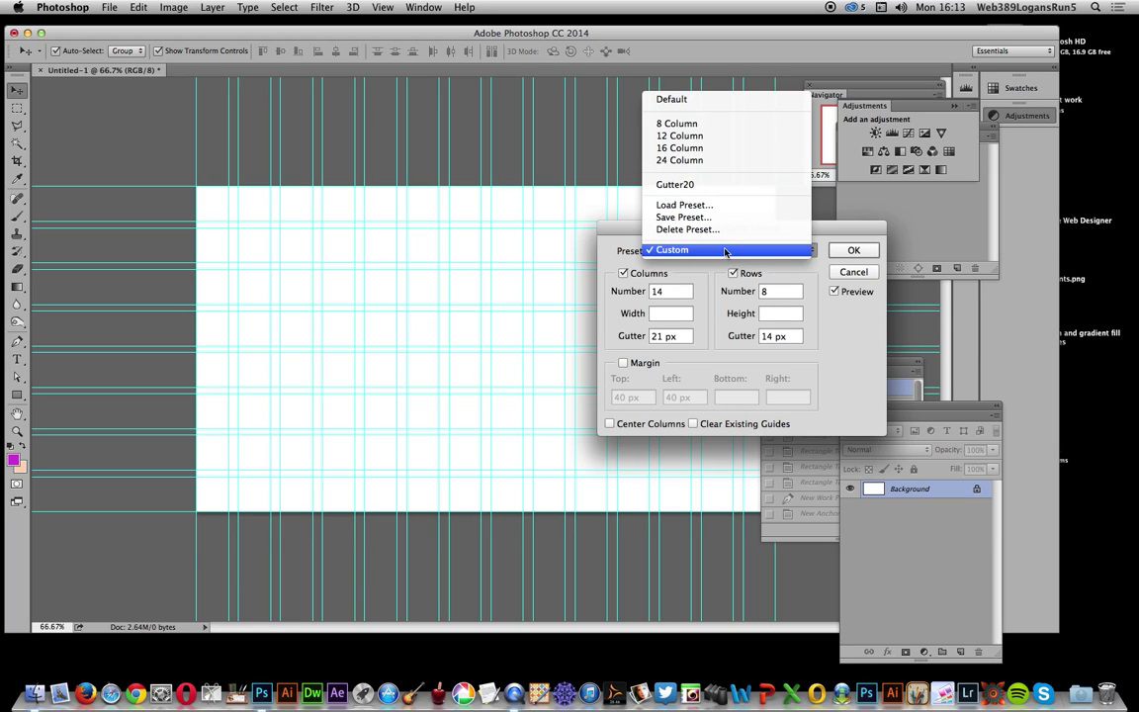
click(695, 187)
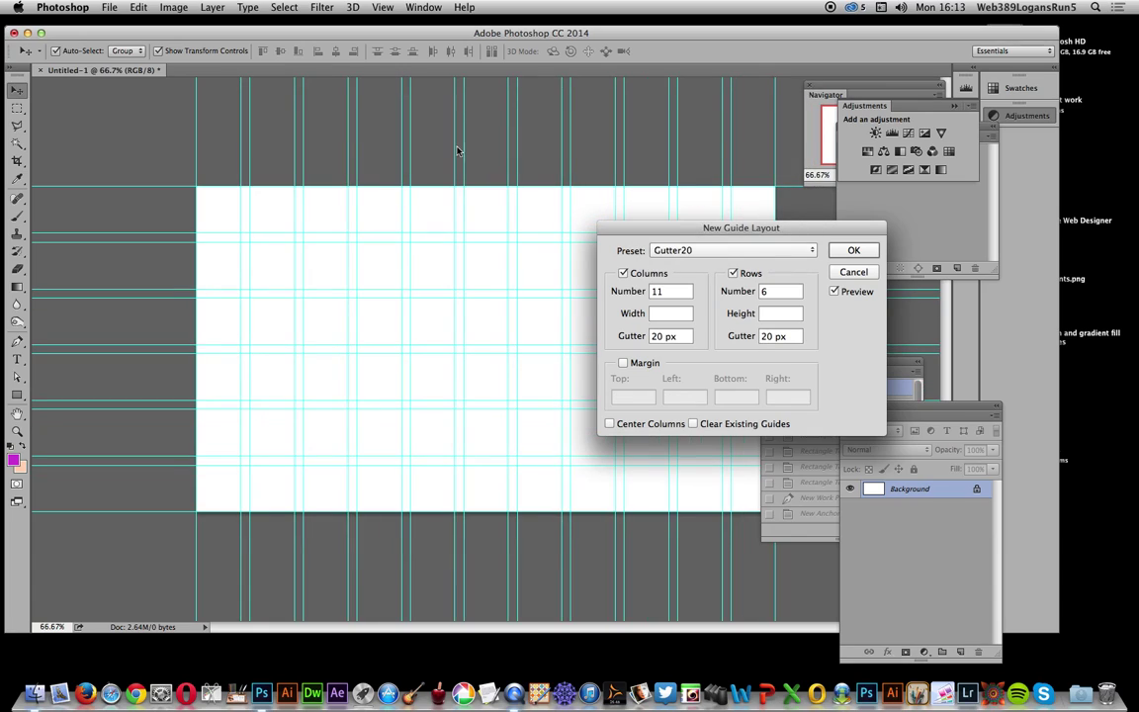
click(684, 254)
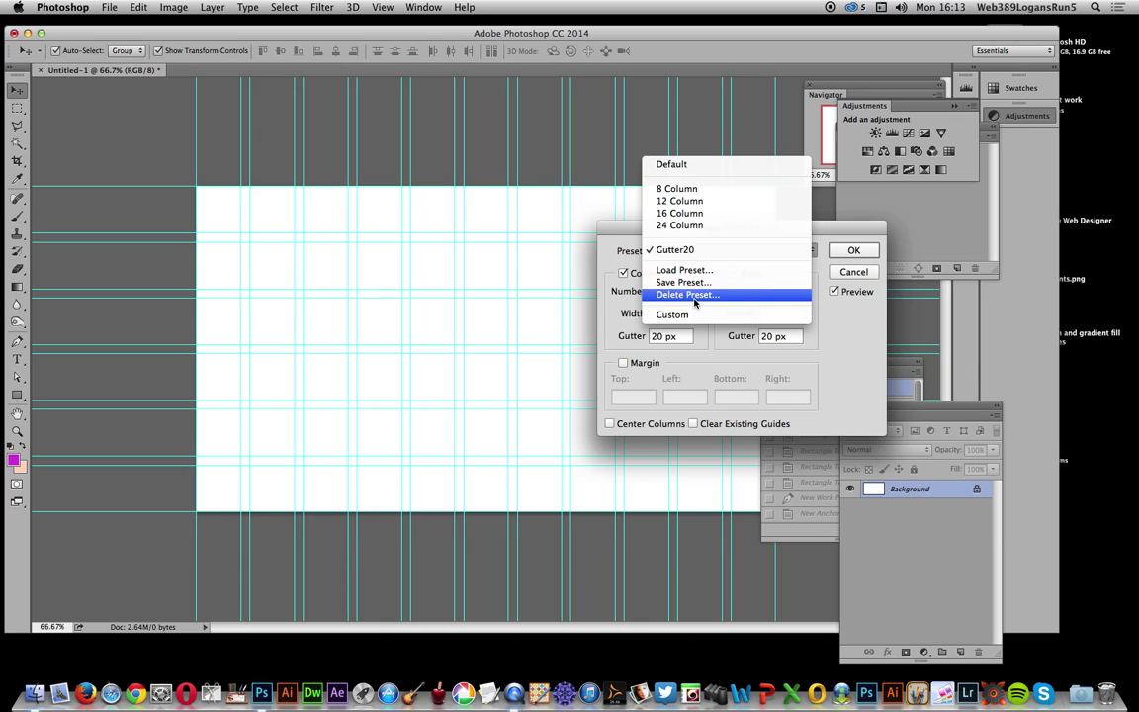
click(840, 343)
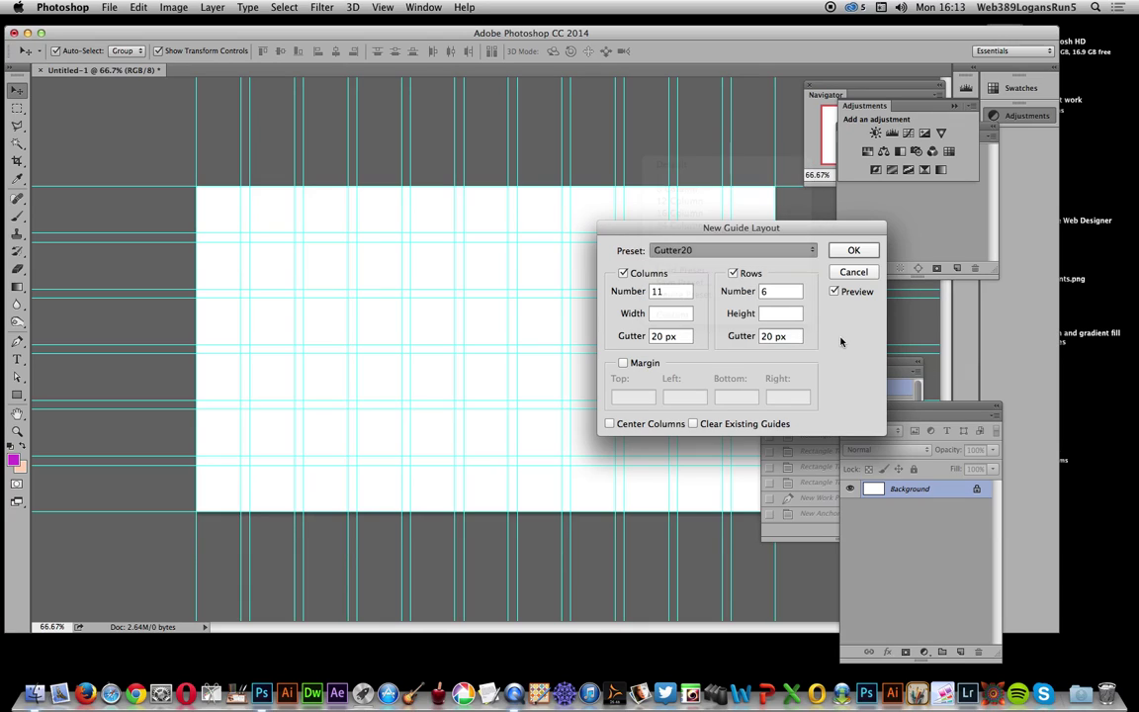
click(852, 252)
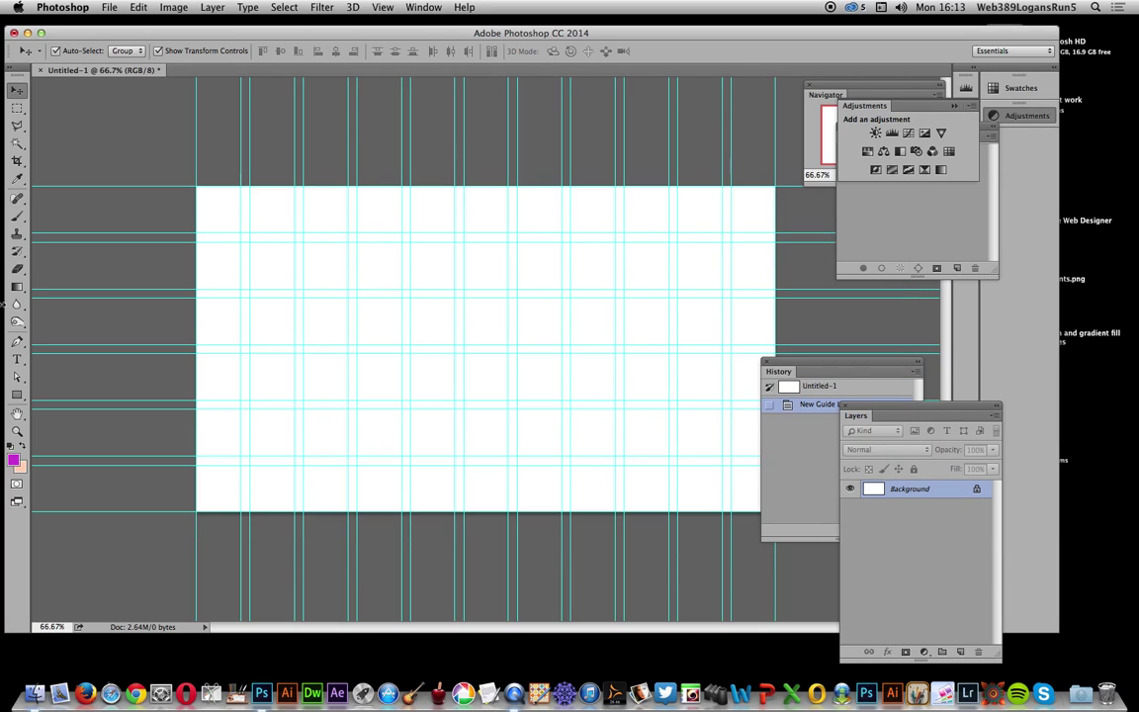
- Draw 99 × 104 px purple rectangles in columns two to four of the second guide row and in column five of the third row
click(16, 394)
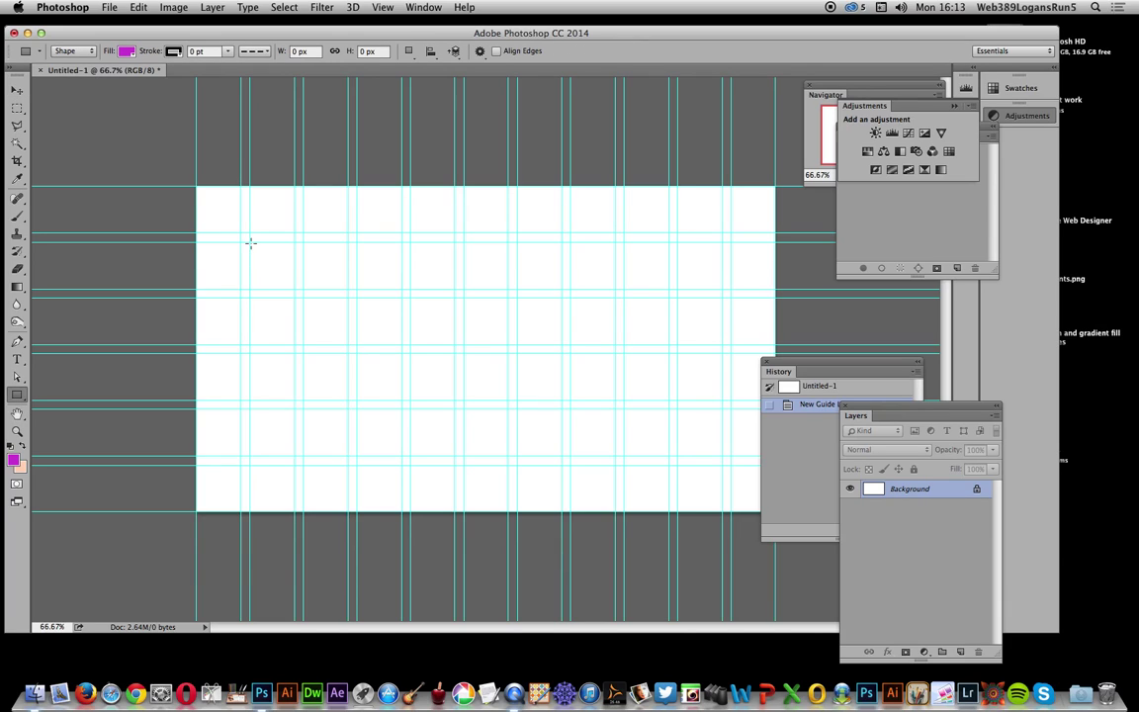
drag(250, 241, 293, 288)
drag(303, 242, 348, 288)
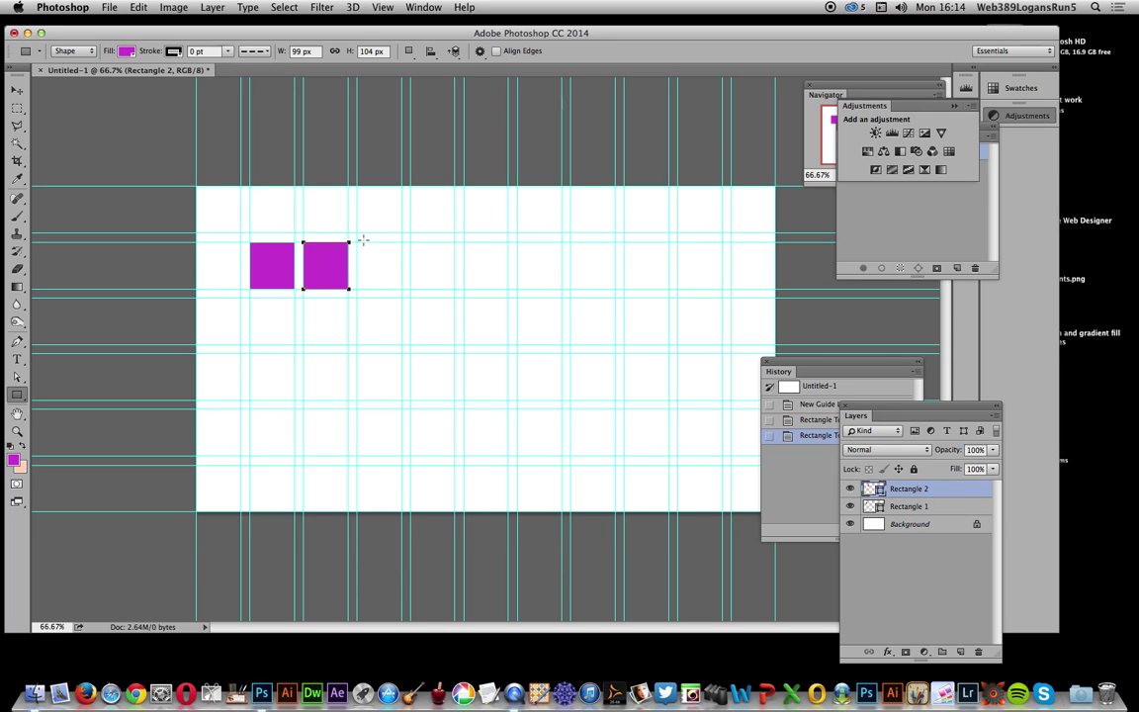
drag(358, 242, 456, 345)
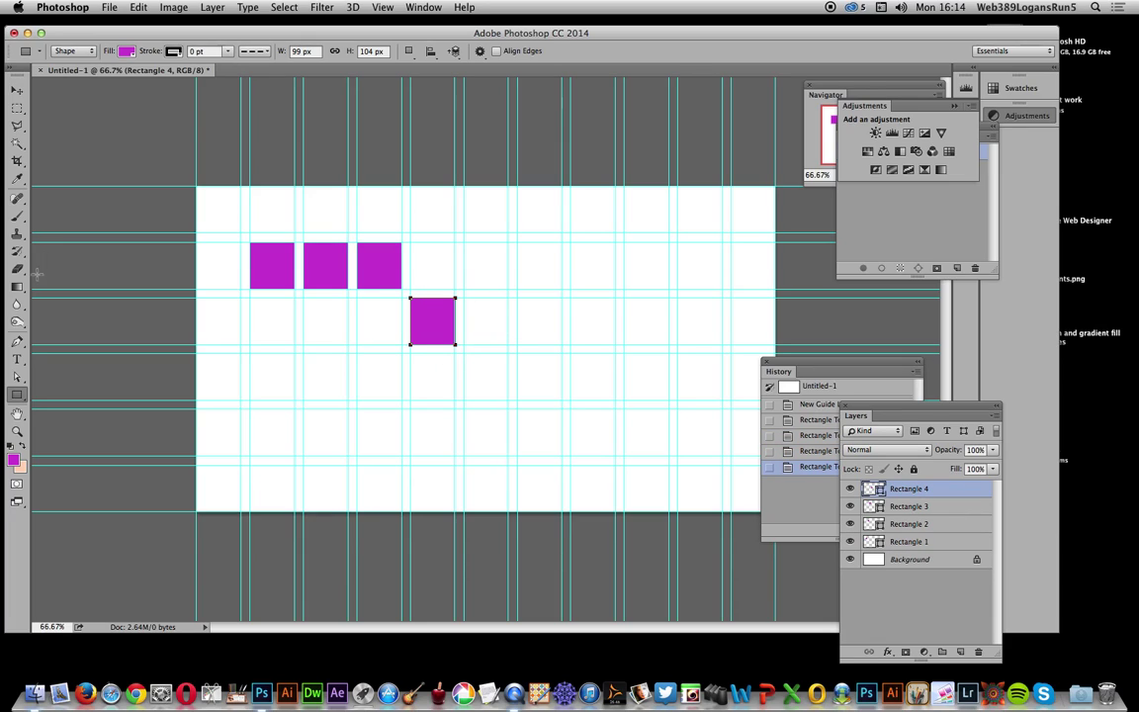
- Draw two 99 × 104 px purple ellipses filling the cells in columns two and three of the fourth guide row
drag(17, 395, 69, 401)
drag(249, 351, 290, 396)
drag(305, 353, 348, 401)
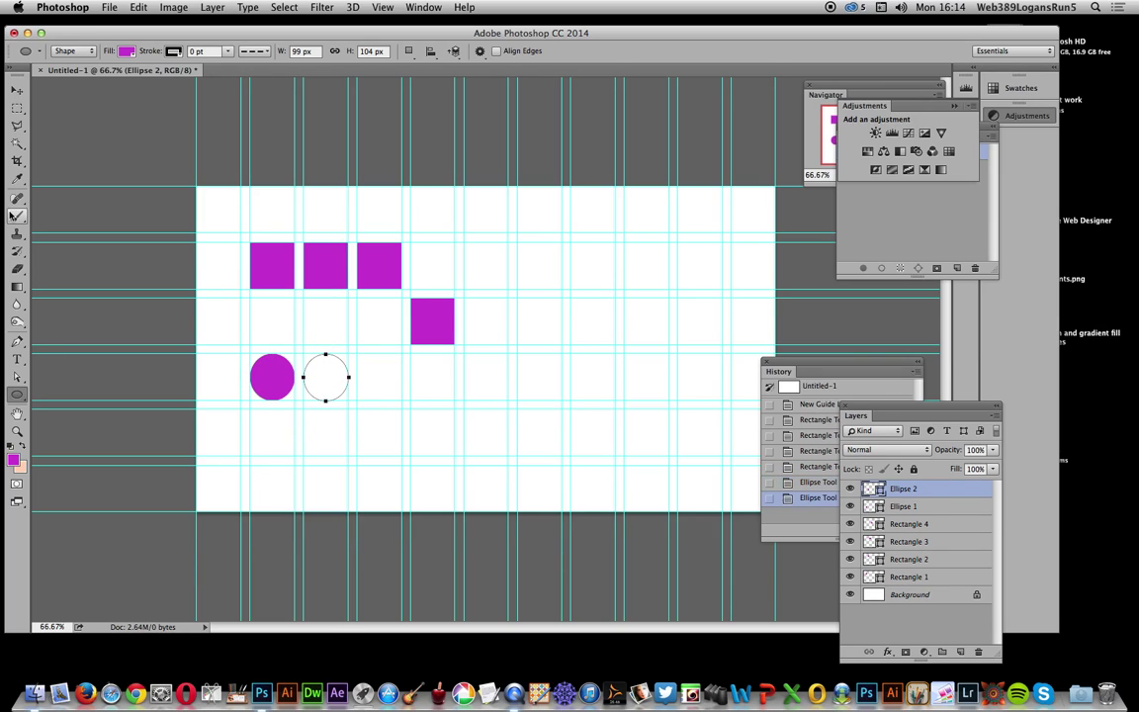
- Draw a 454 × 104 px purple rectangle spanning columns six to nine of the second guide row
drag(16, 393, 74, 390)
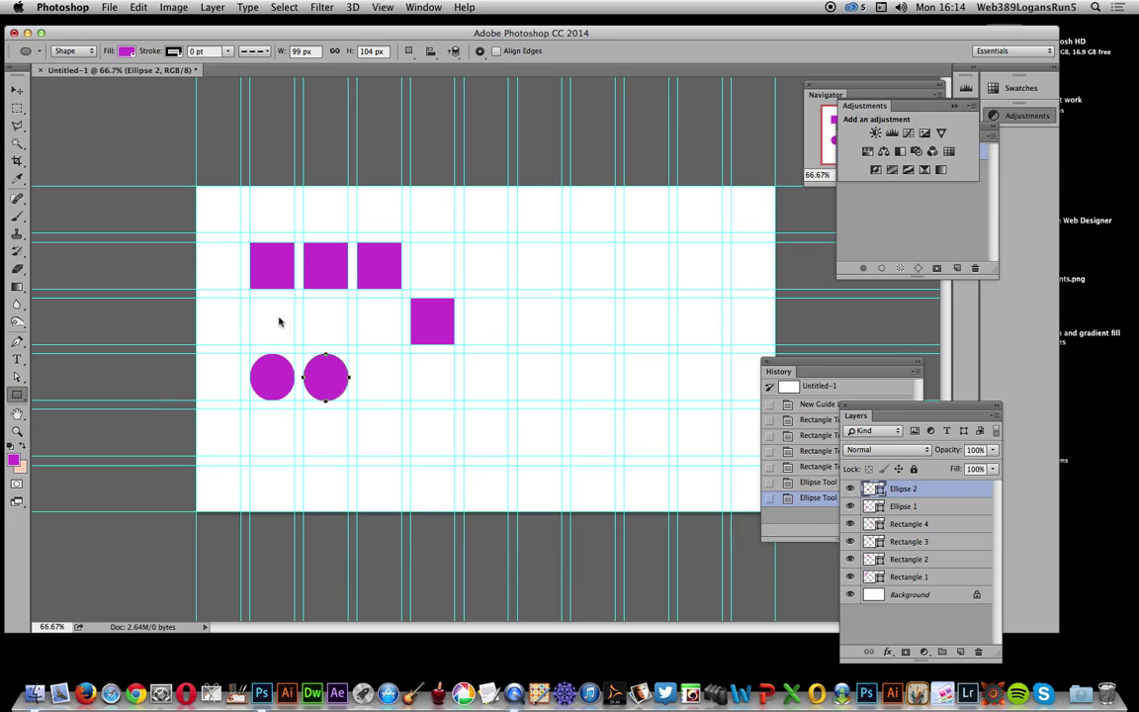
drag(464, 240, 670, 289)
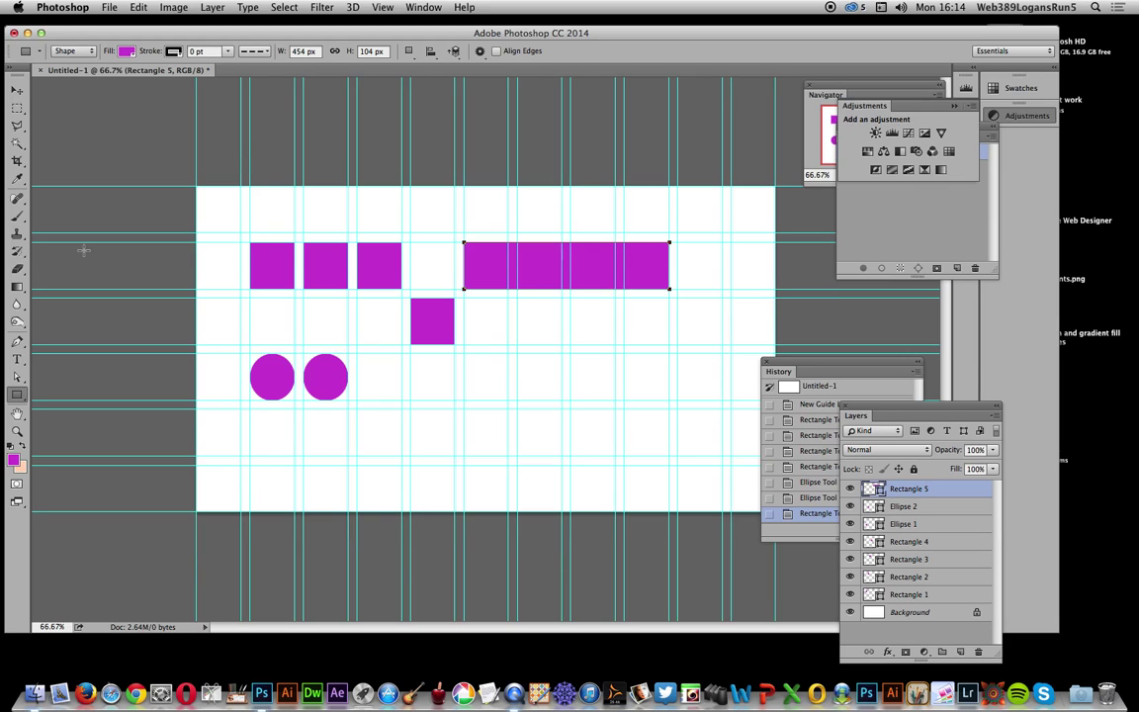
- Add the letter "a" as text and scale it with Free Transform to fill the cell in column five of the fifth guide row
click(17, 359)
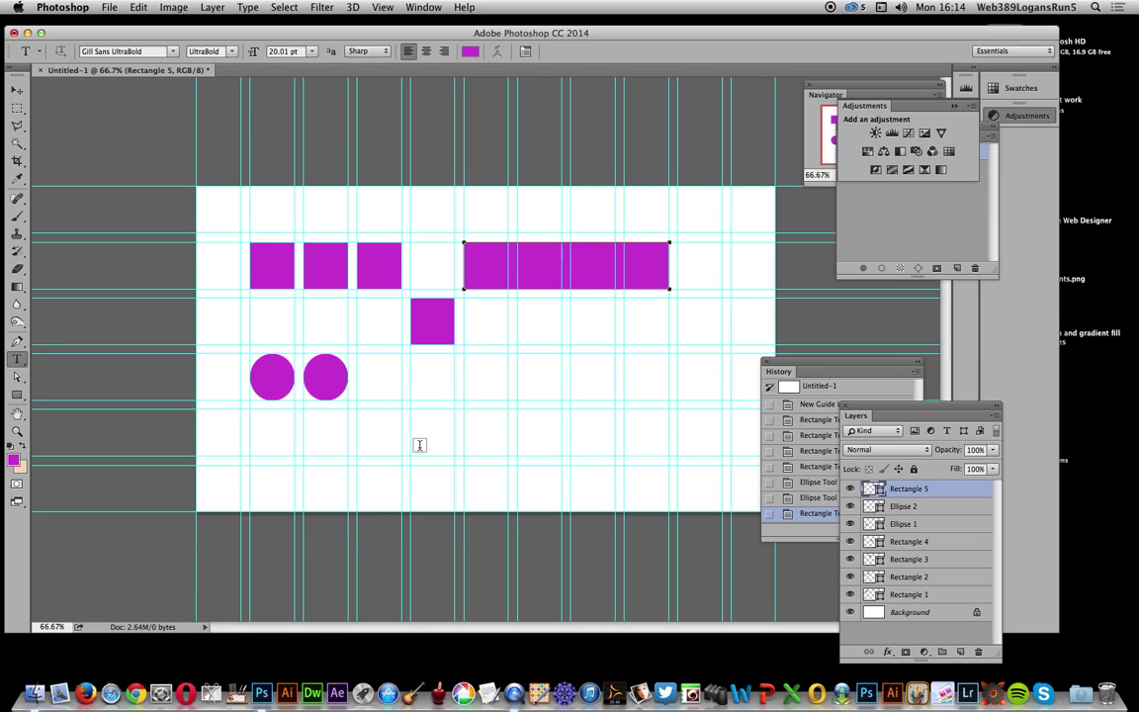
click(428, 441)
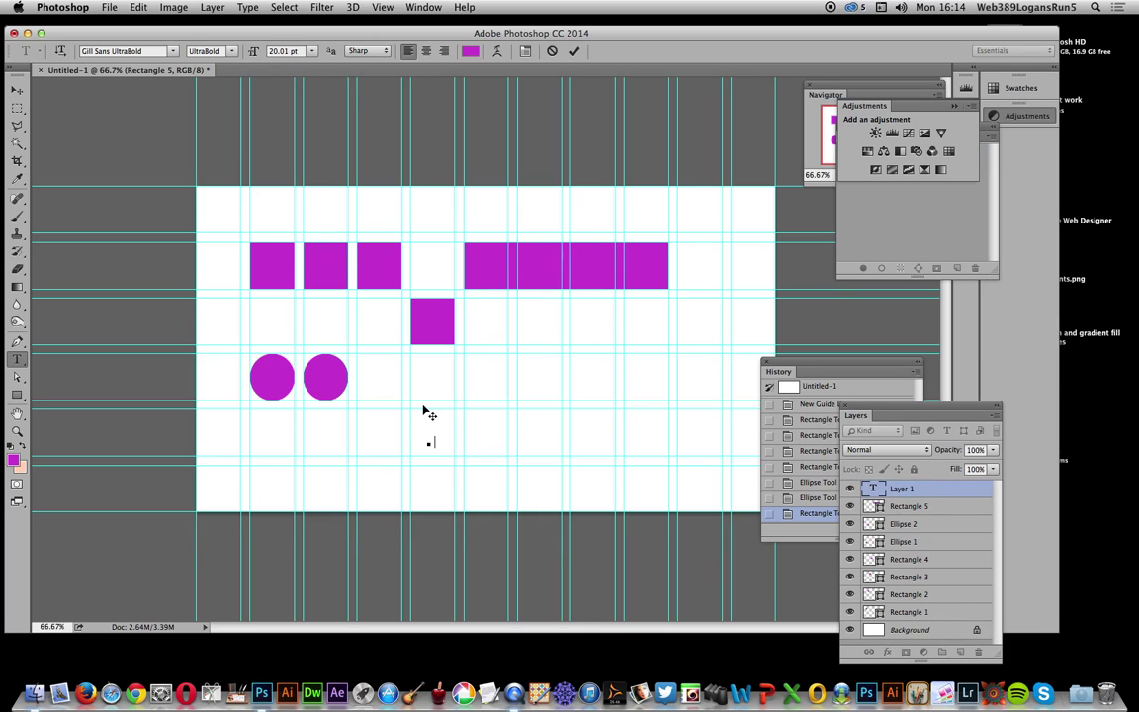
click(17, 90)
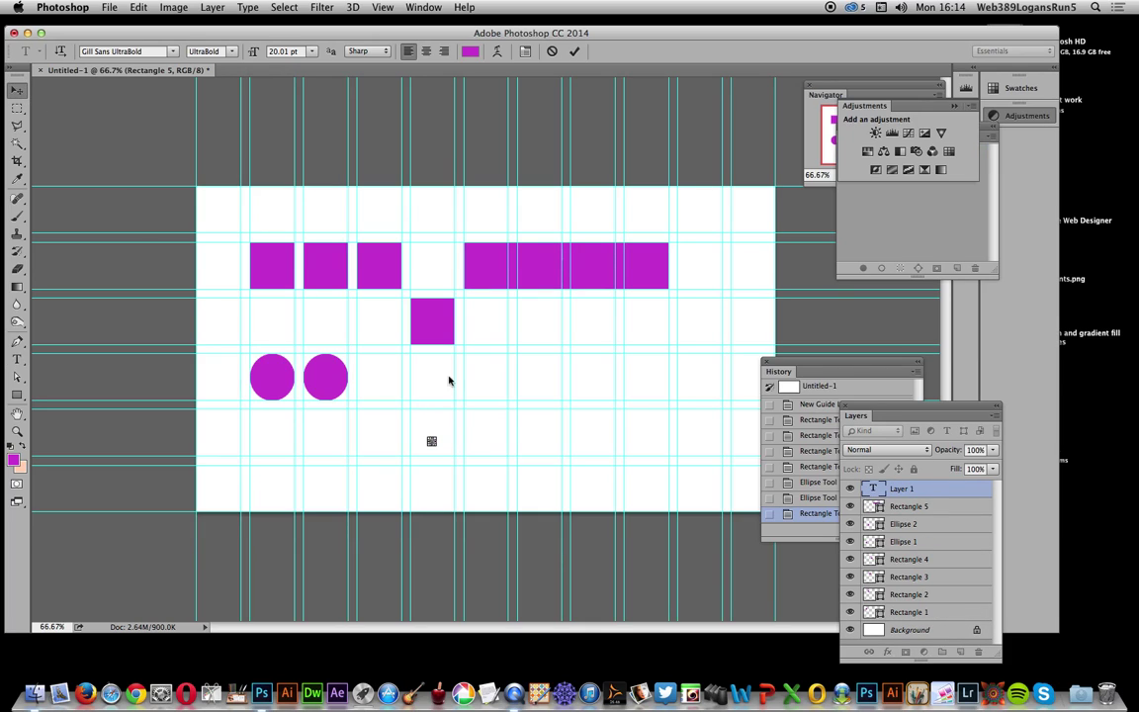
key(super+t)
drag(431, 440, 455, 455)
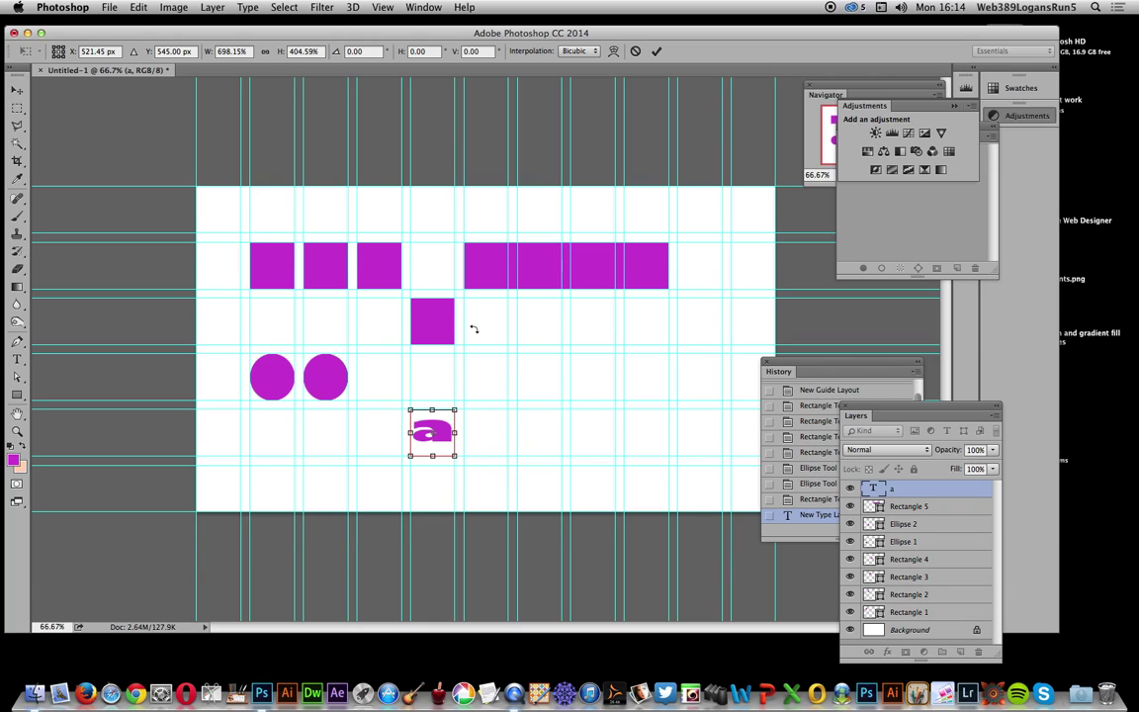
key(Return)
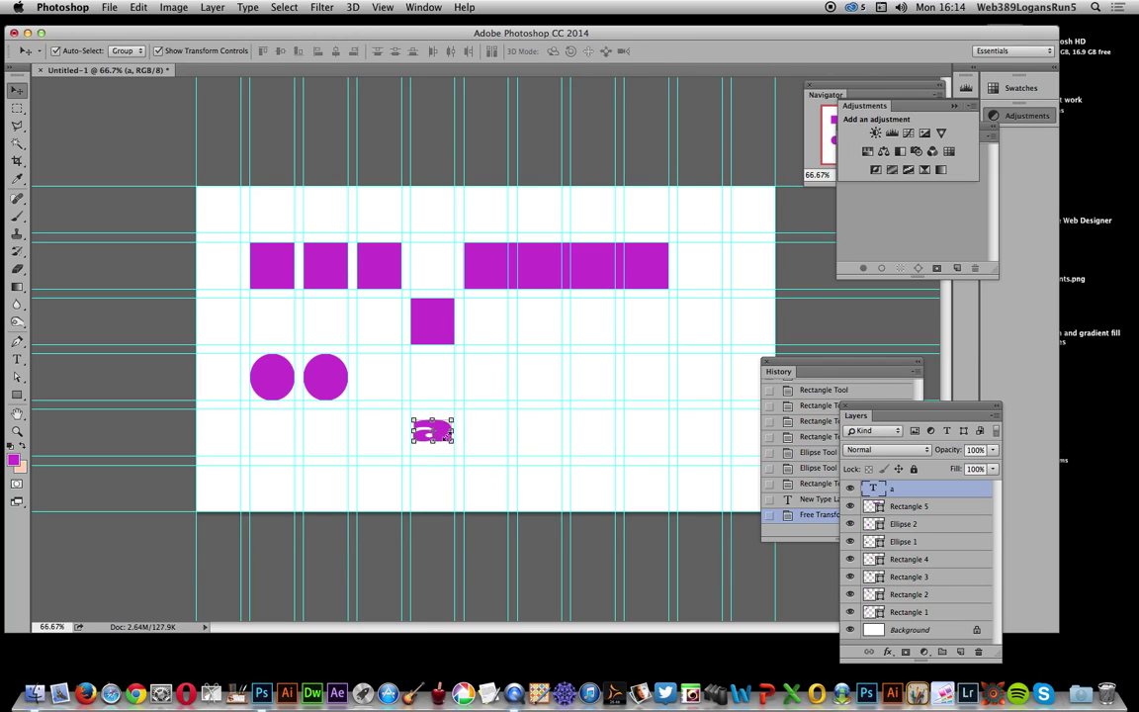
- Convert the letter "a" type layer to a shape and stretch it with Free Transform to about 215% height, filling its guide cell
click(224, 7)
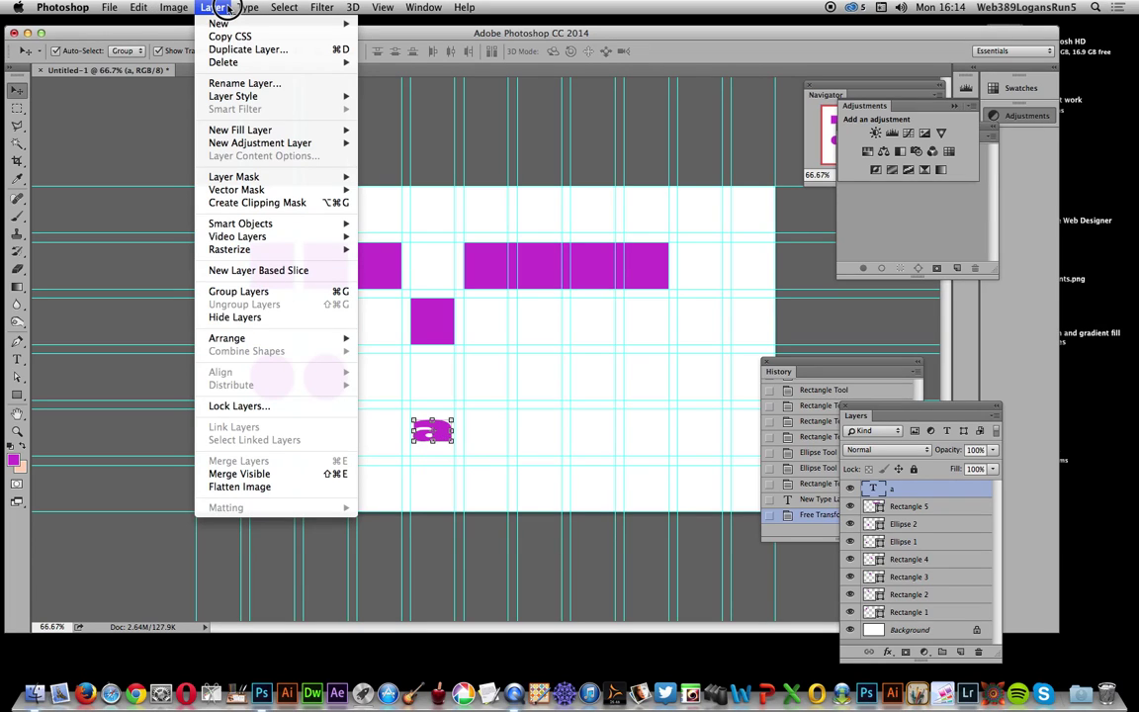
mouse_move(247, 7)
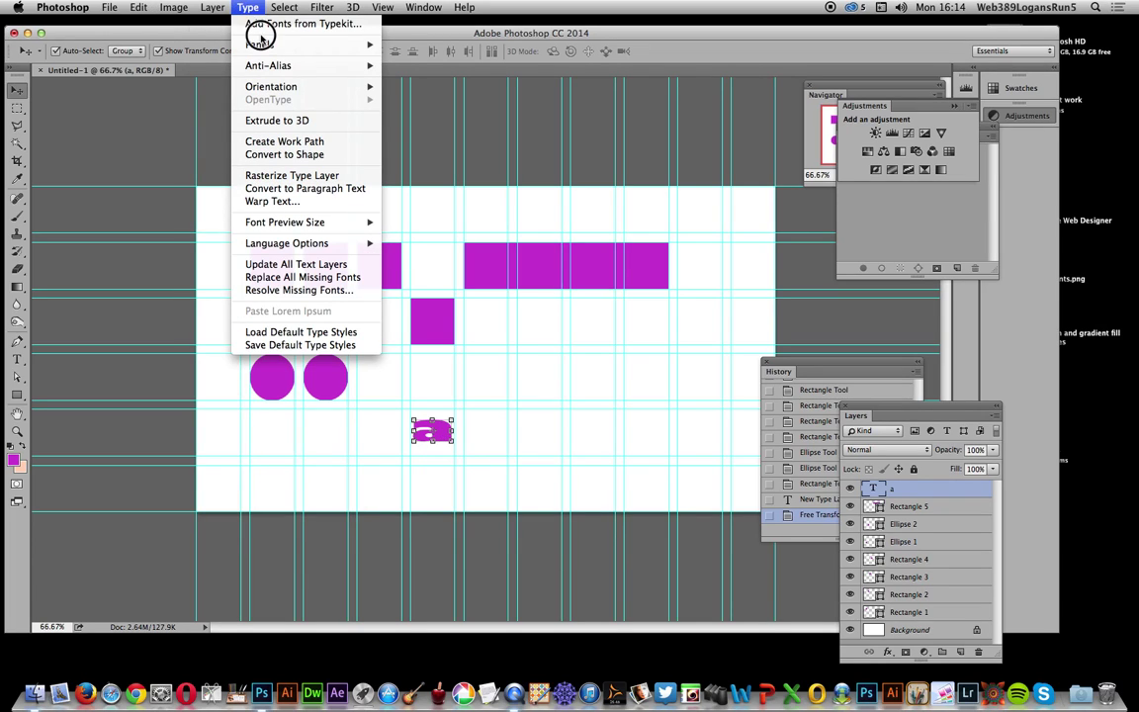
click(295, 154)
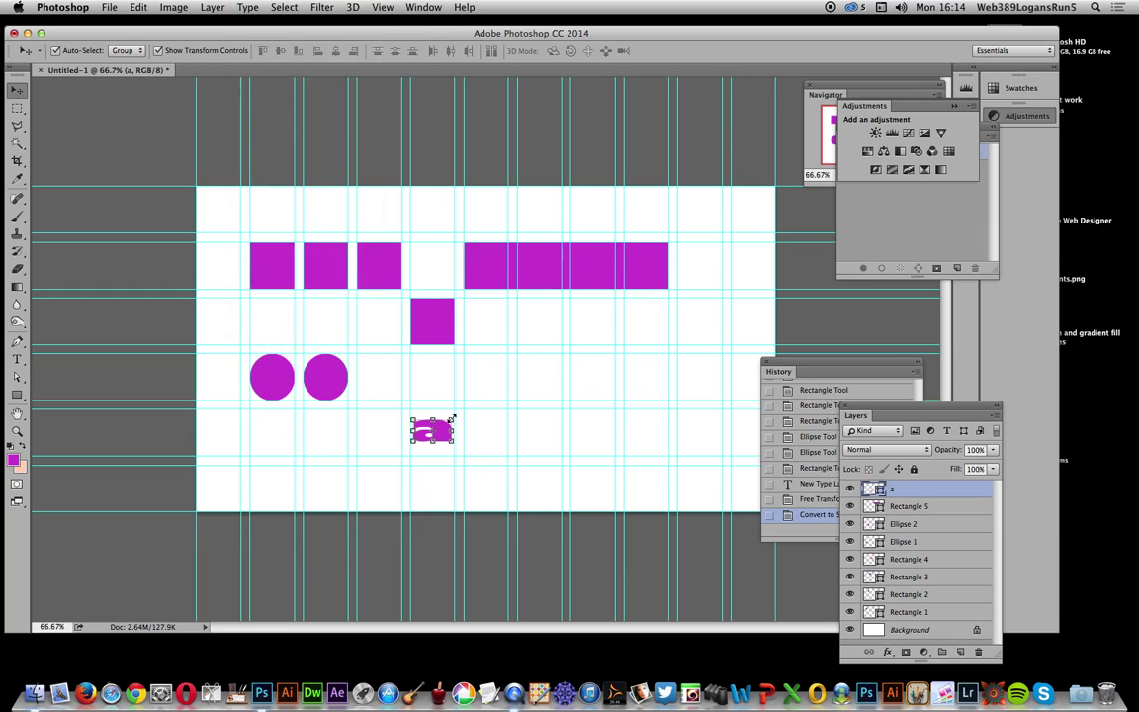
key(super+t)
drag(433, 414, 433, 455)
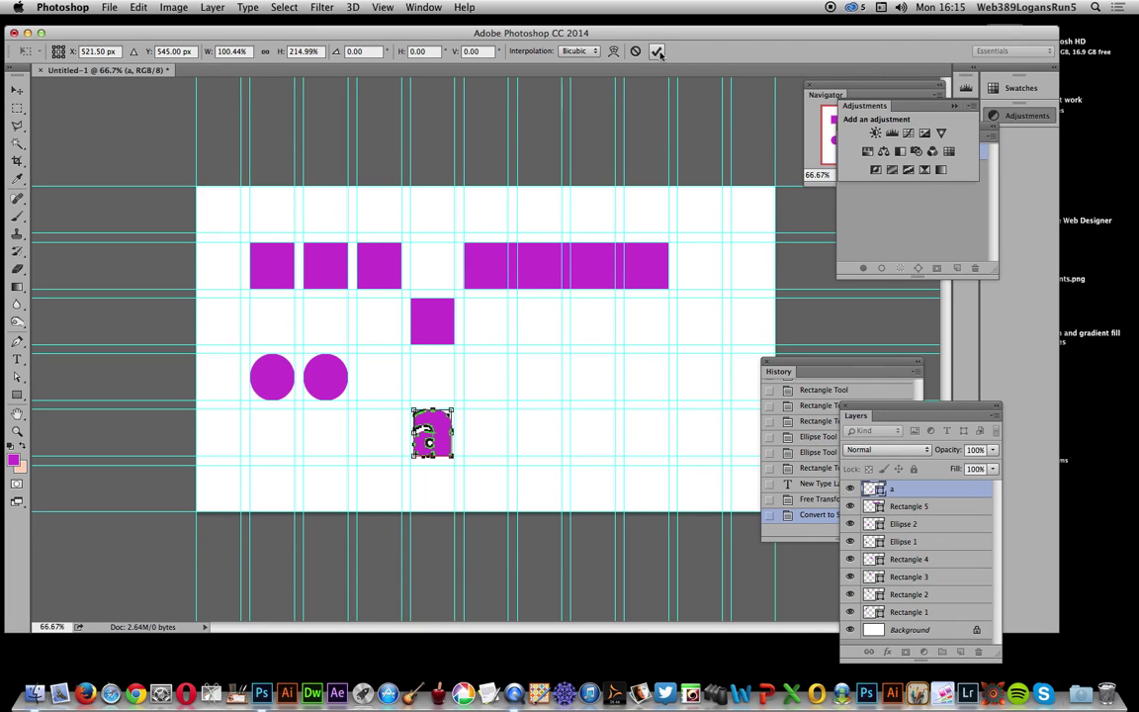
key(Return)
- Move the vertical guides around the gutter between columns six and seven farther apart
drag(506, 346, 529, 376)
click(502, 384)
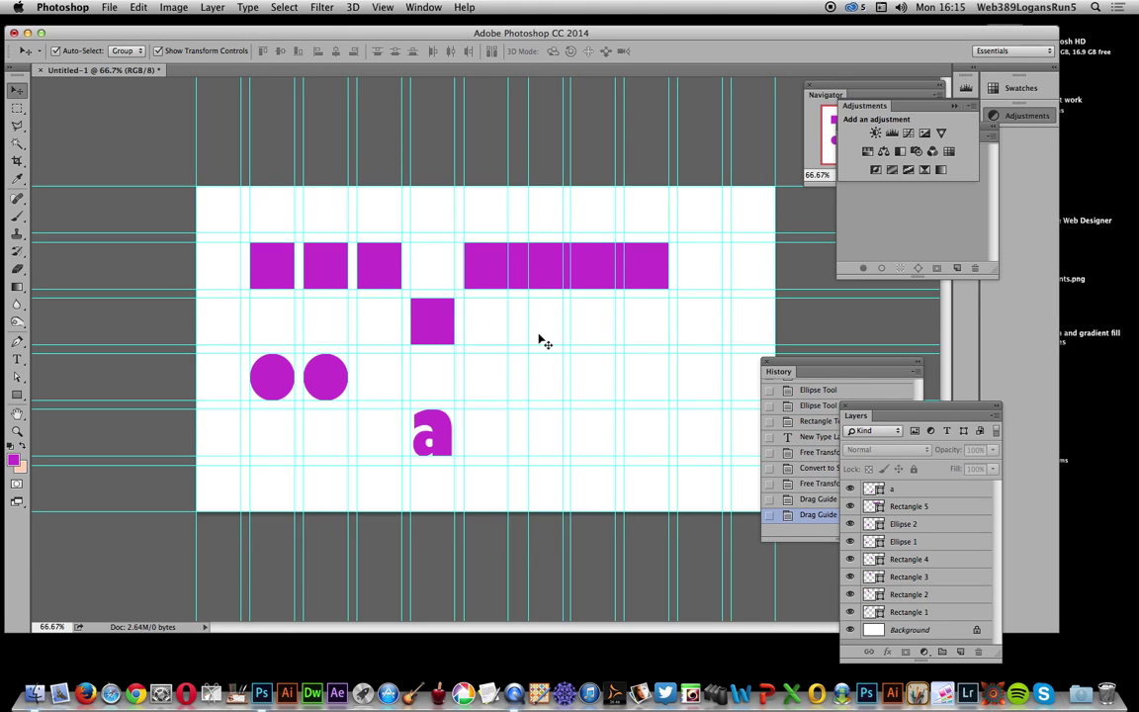
drag(508, 323, 495, 323)
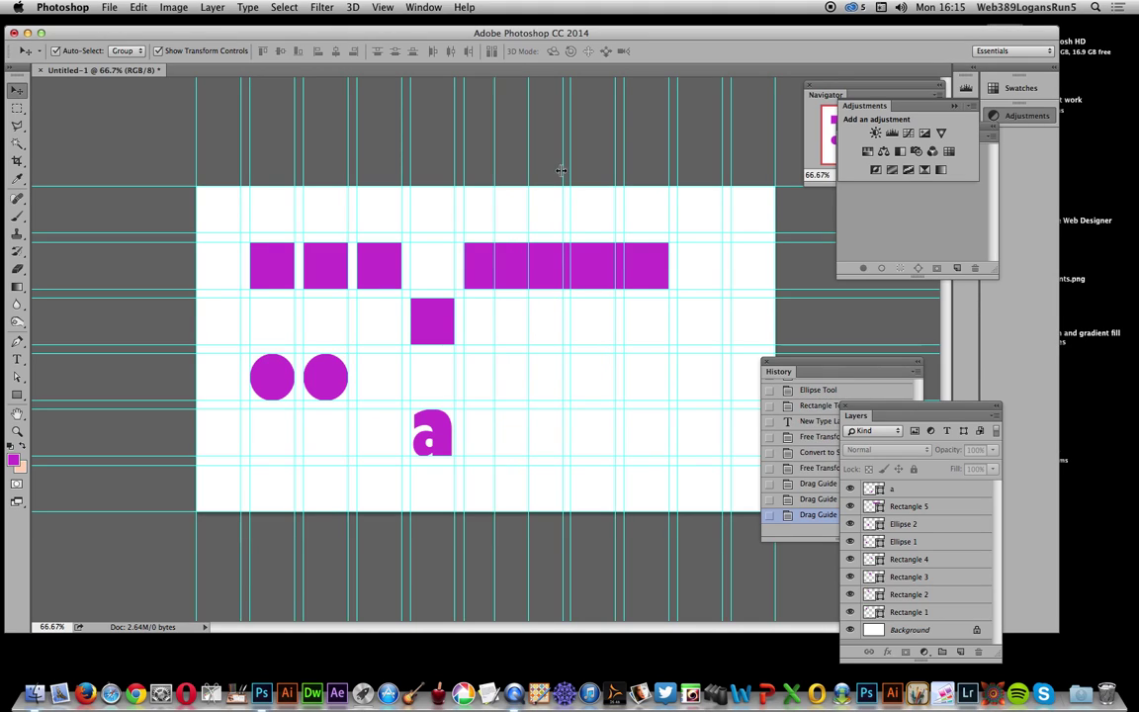